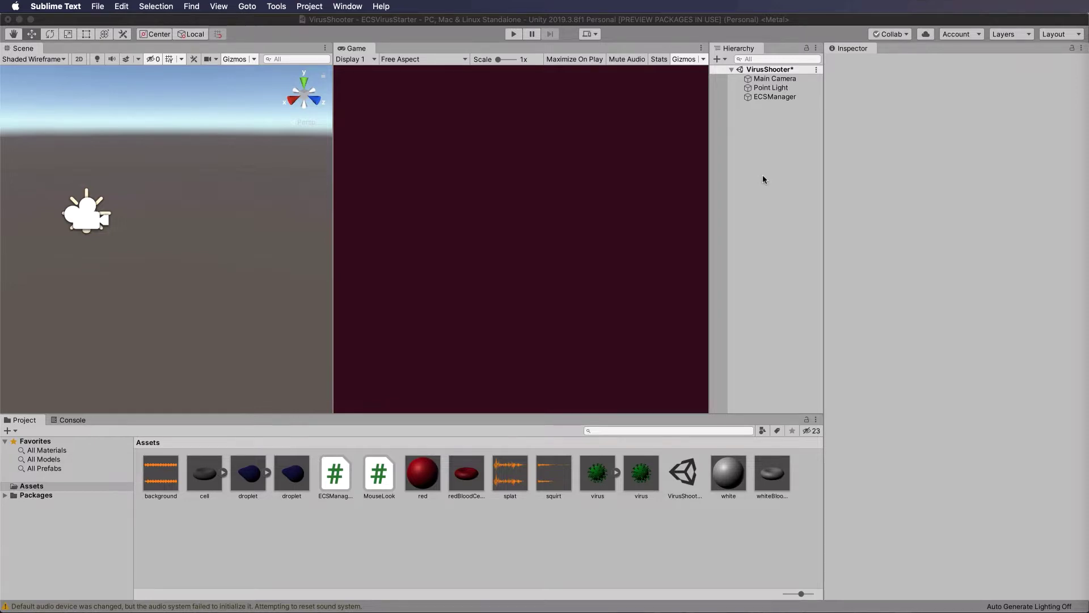
# - Set the virus prefab's Physics Body Gravity Factor to 1, then play-test and stop the scene
pyautogui.click(650, 472)
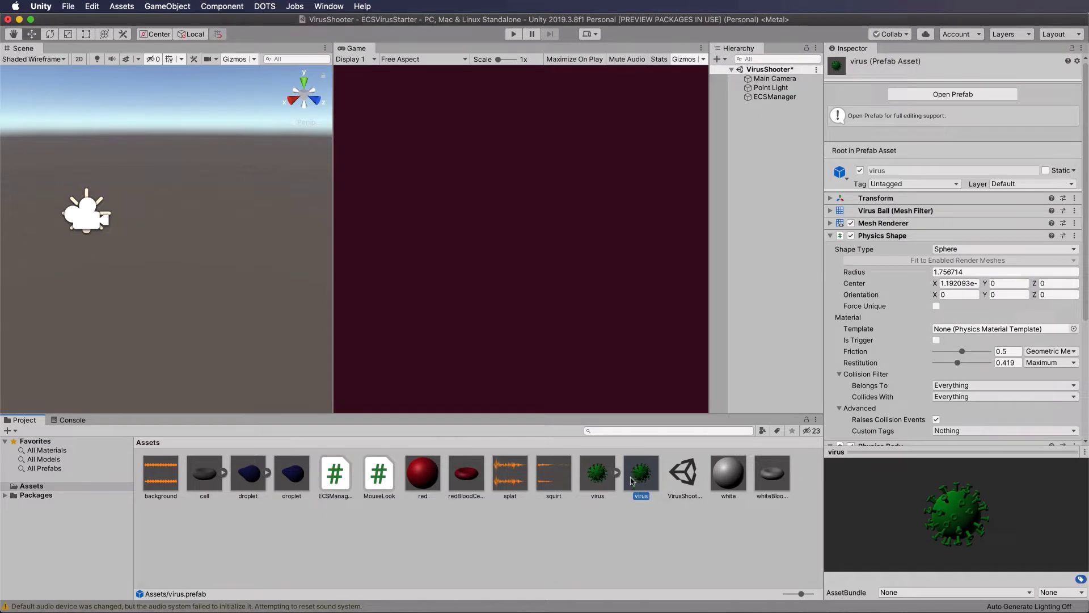
pyautogui.scroll(-5, 906, 276)
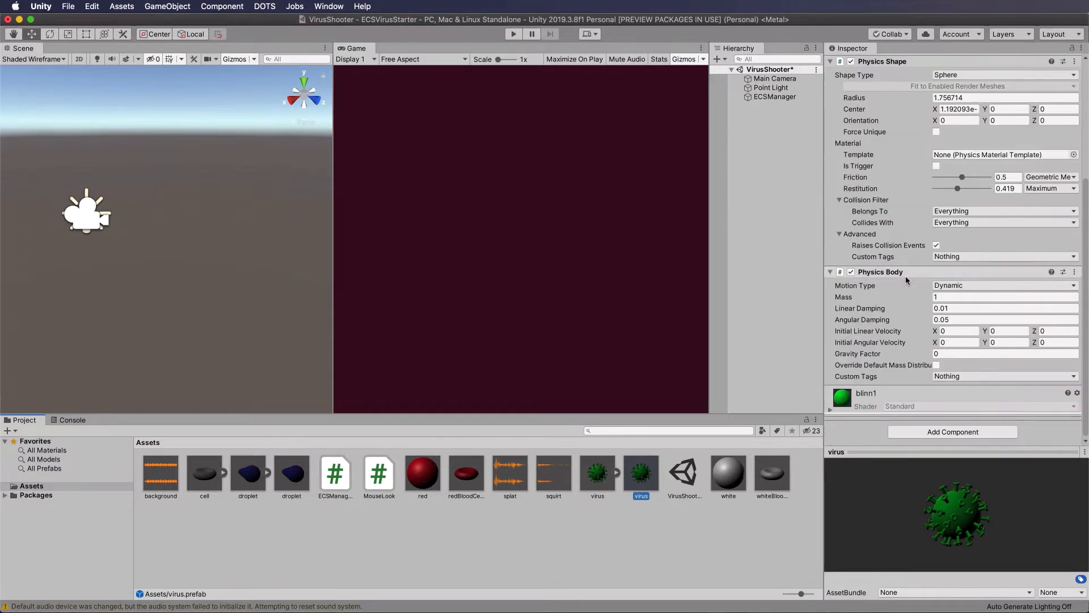
pyautogui.click(945, 355)
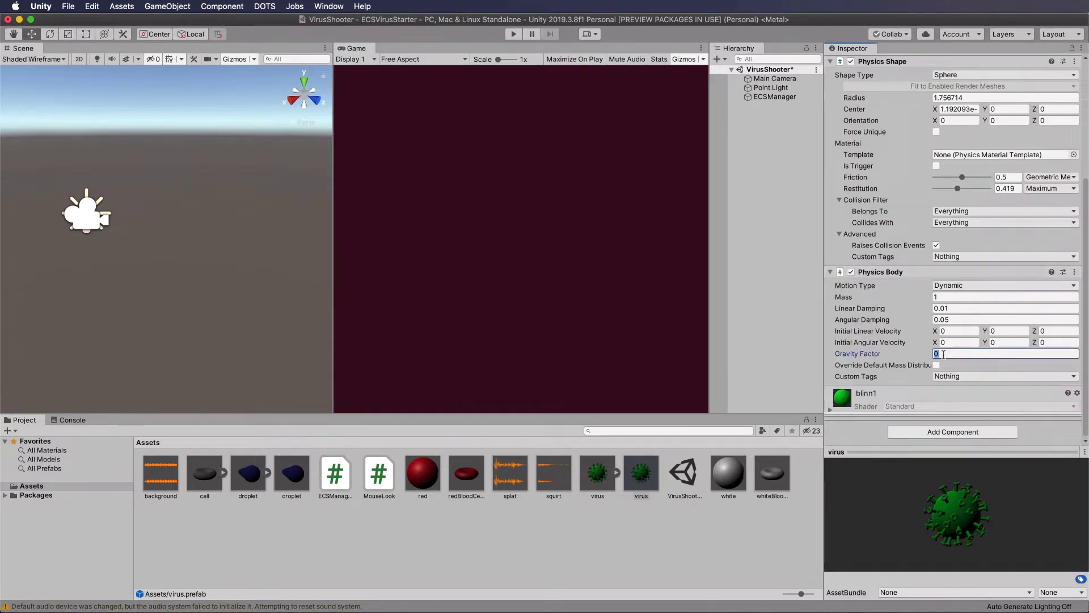
pyautogui.write('1')
pyautogui.click(795, 323)
pyautogui.click(513, 35)
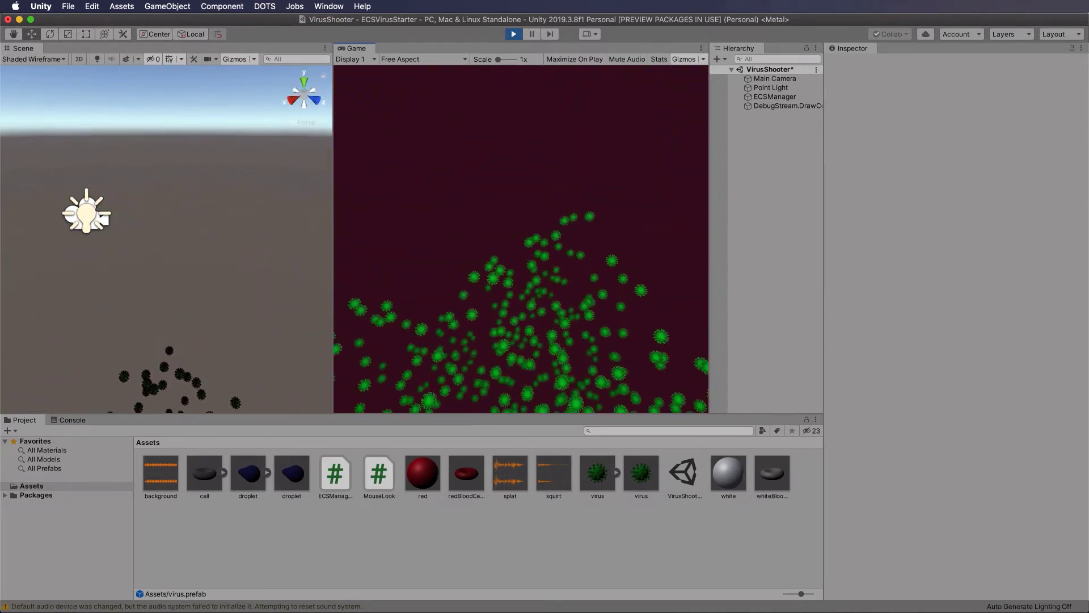
pyautogui.click(518, 34)
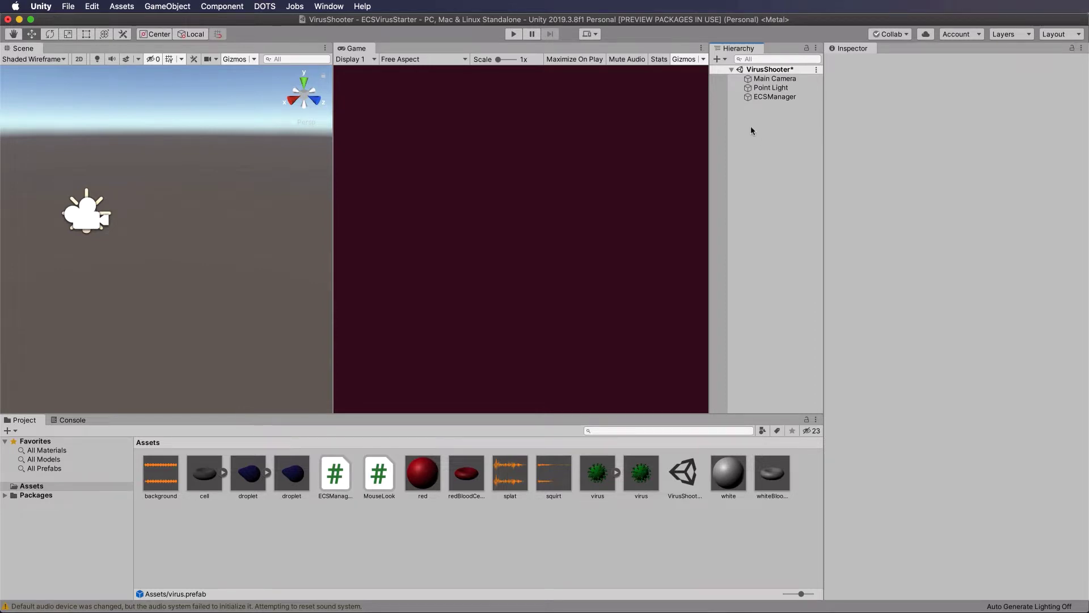
# - Create a 3D Cube from the Hierarchy menu and move it down in the scene
pyautogui.rightClick(764, 145)
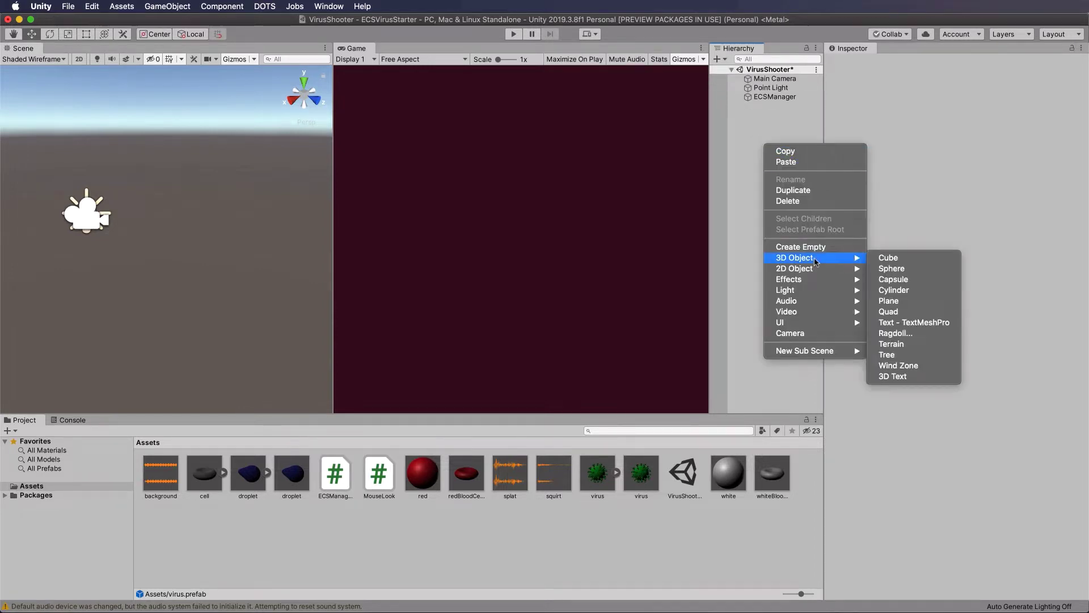
pyautogui.moveTo(802, 258)
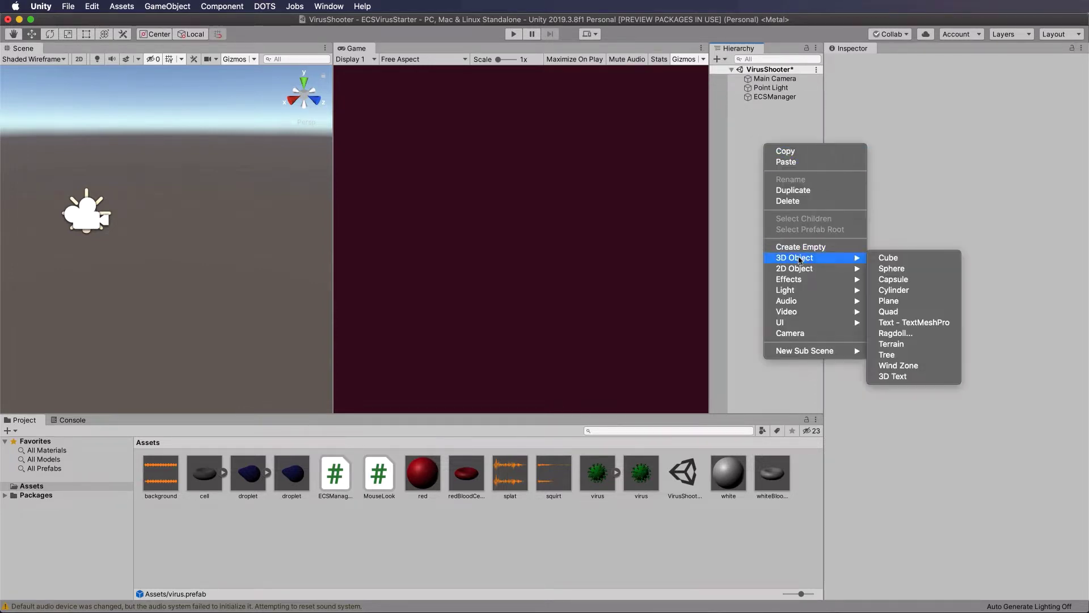
pyautogui.click(889, 258)
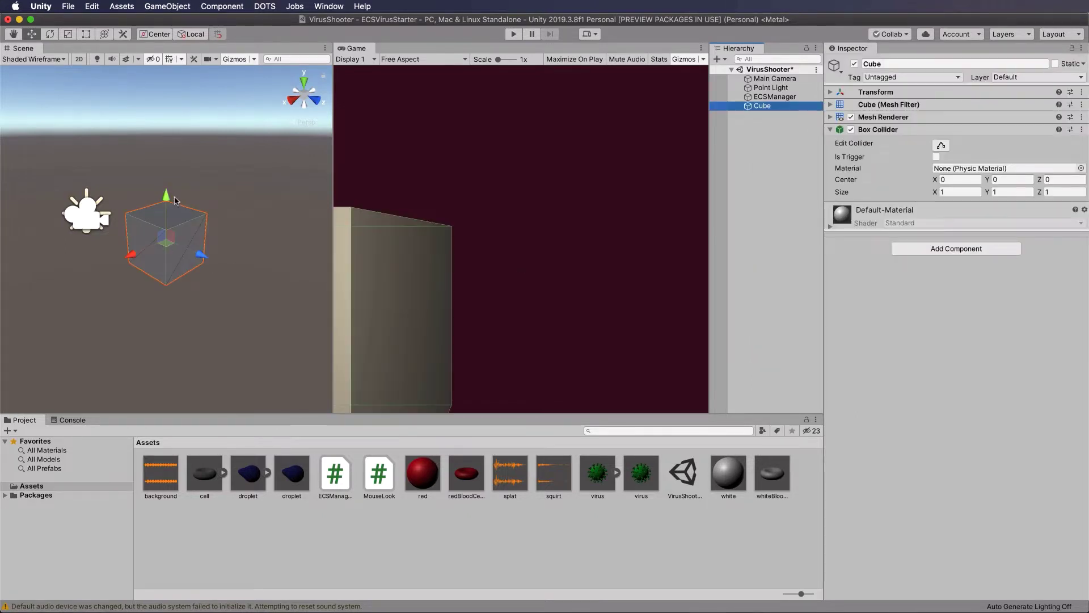
pyautogui.moveTo(166, 197); pyautogui.dragTo(167, 228)
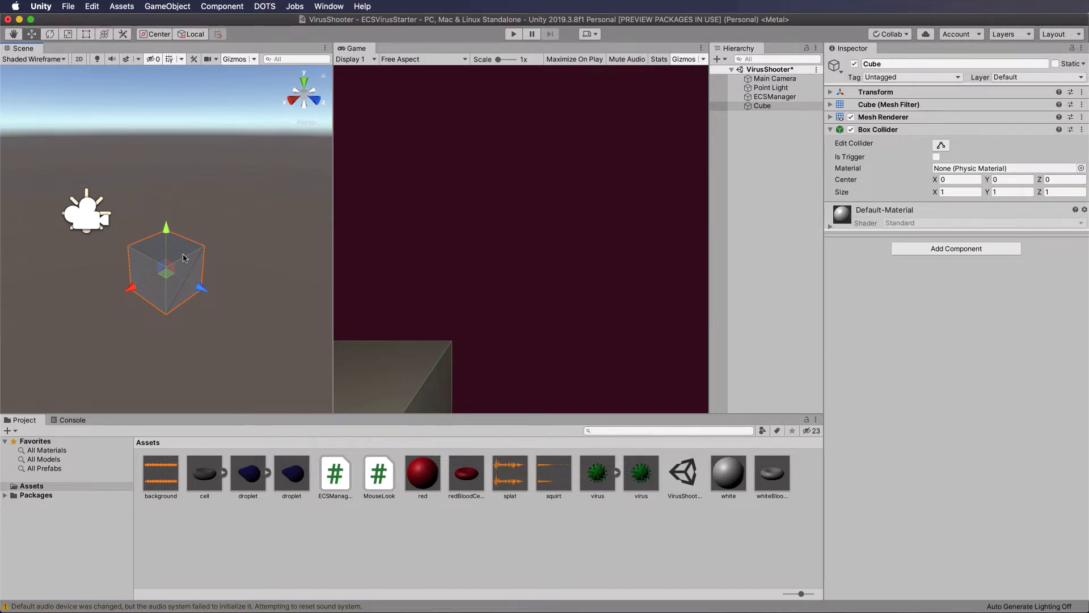
# - Scale the cube out along X and Z into a flat slab below the camera
pyautogui.press('r')
pyautogui.moveTo(203, 288); pyautogui.dragTo(248, 323)
pyautogui.moveTo(129, 290); pyautogui.dragTo(77, 324)
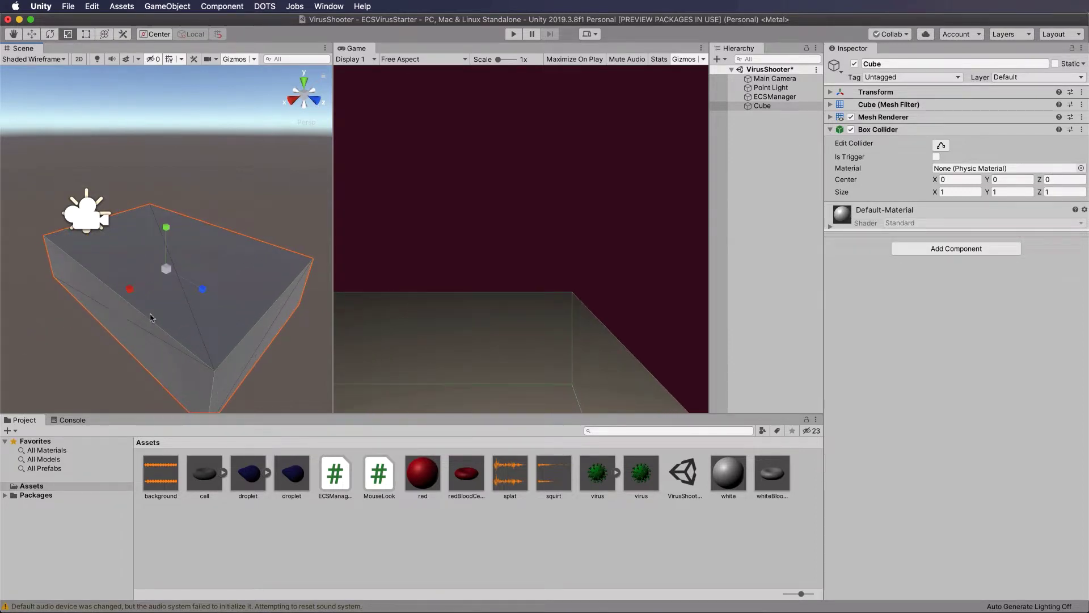
pyautogui.press('w')
pyautogui.moveTo(133, 286); pyautogui.dragTo(104, 307)
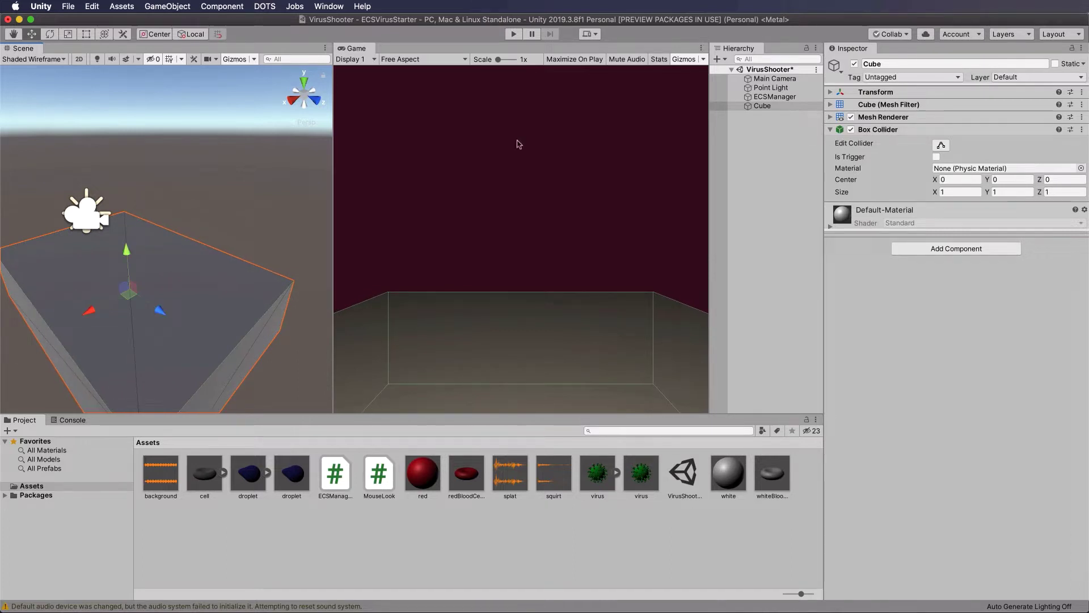
pyautogui.click(772, 124)
pyautogui.click(766, 105)
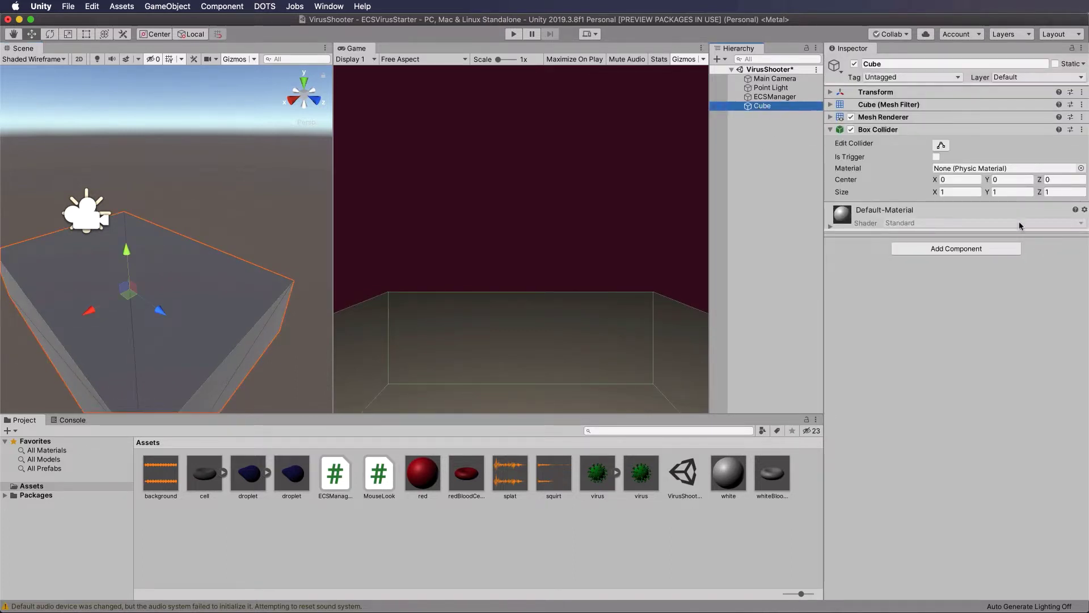
# - Add Physics Body and Physics Shape components to the cube, with Motion Type set to Static
pyautogui.click(966, 248)
pyautogui.write('phy')
pyautogui.click(942, 300)
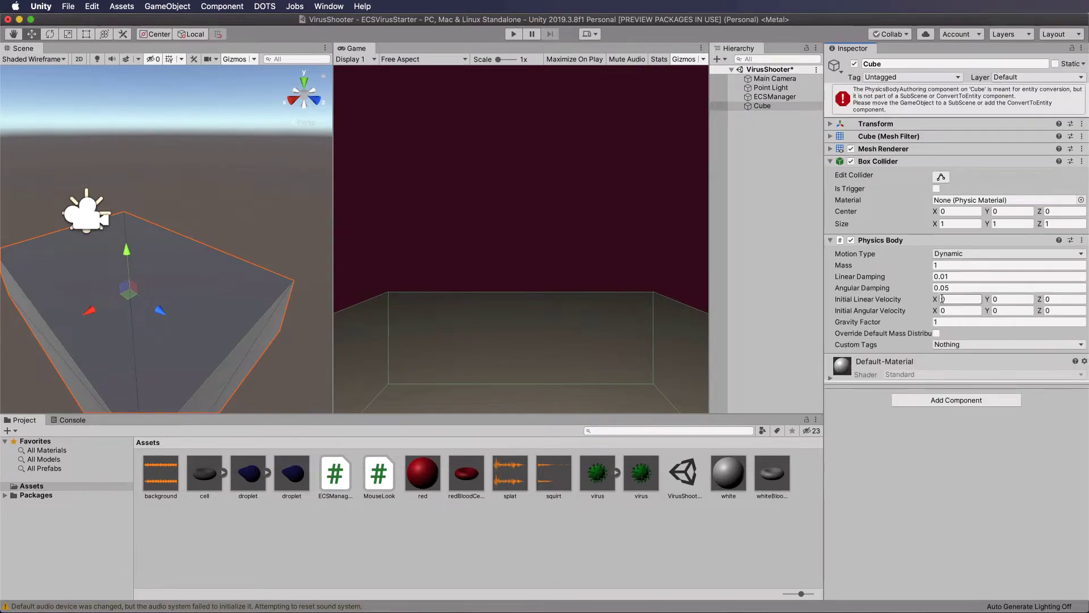
pyautogui.click(959, 400)
pyautogui.click(960, 402)
pyautogui.click(960, 401)
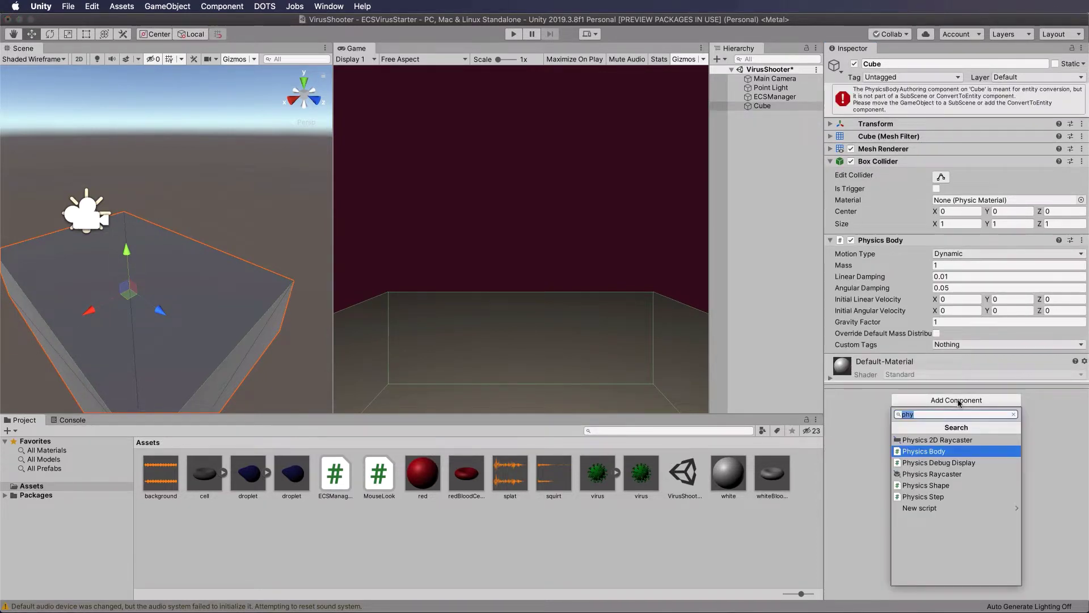
pyautogui.click(944, 486)
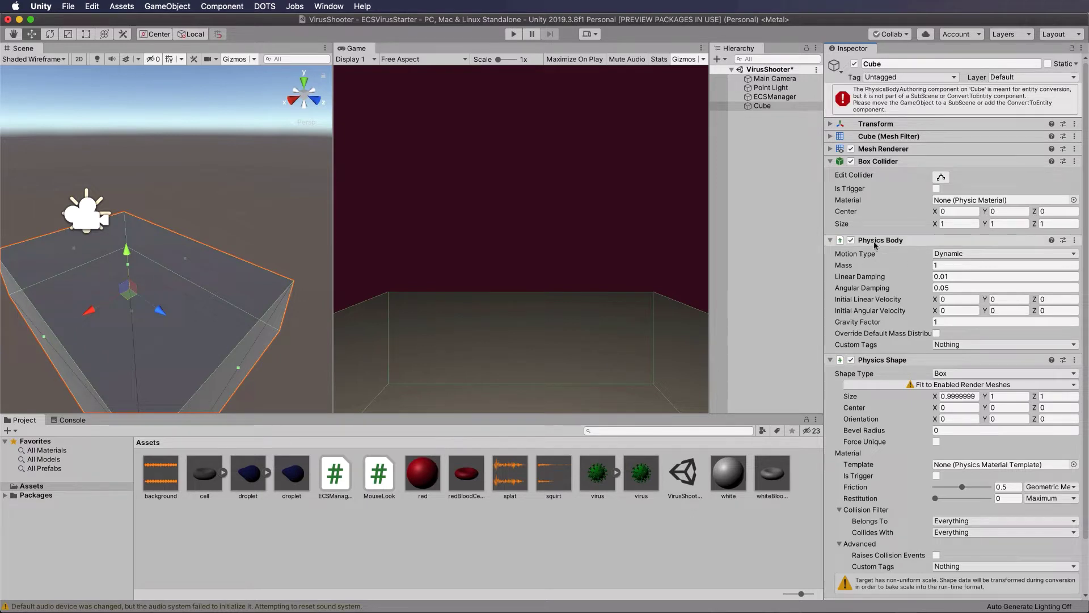
pyautogui.click(967, 255)
pyautogui.click(970, 273)
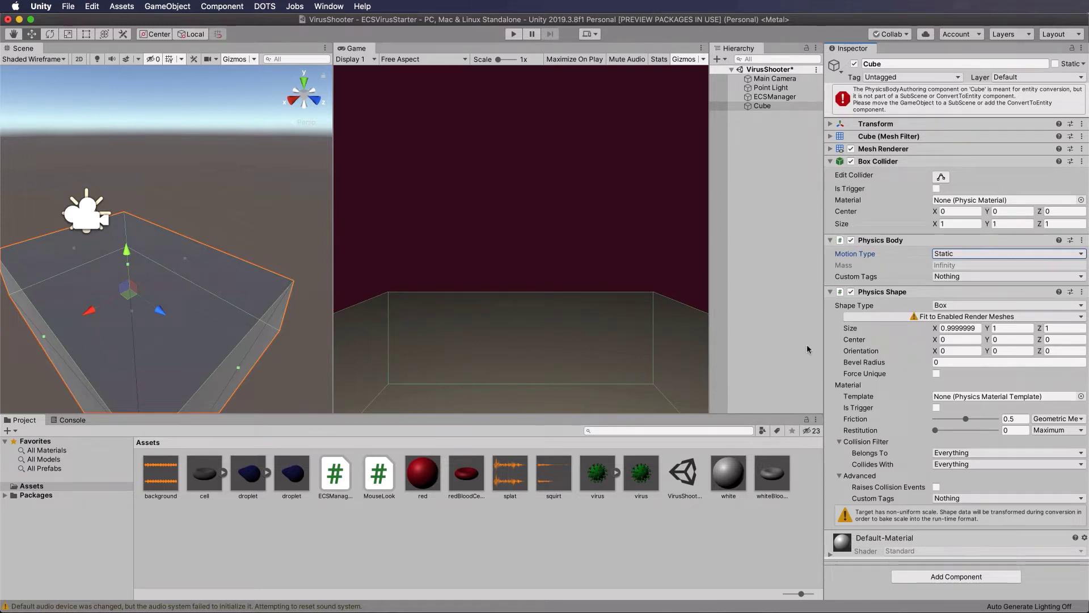
# - Collapse the cube's Box Collider, Physics Body and Physics Shape components
pyautogui.click(960, 577)
pyautogui.click(831, 161)
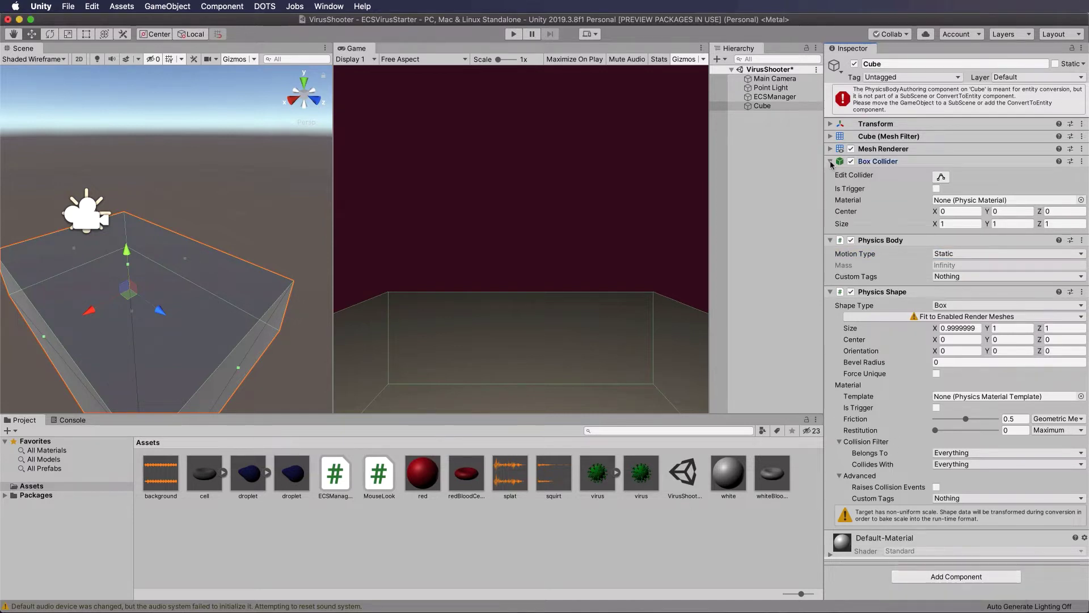
pyautogui.click(831, 161)
pyautogui.click(830, 174)
pyautogui.click(830, 187)
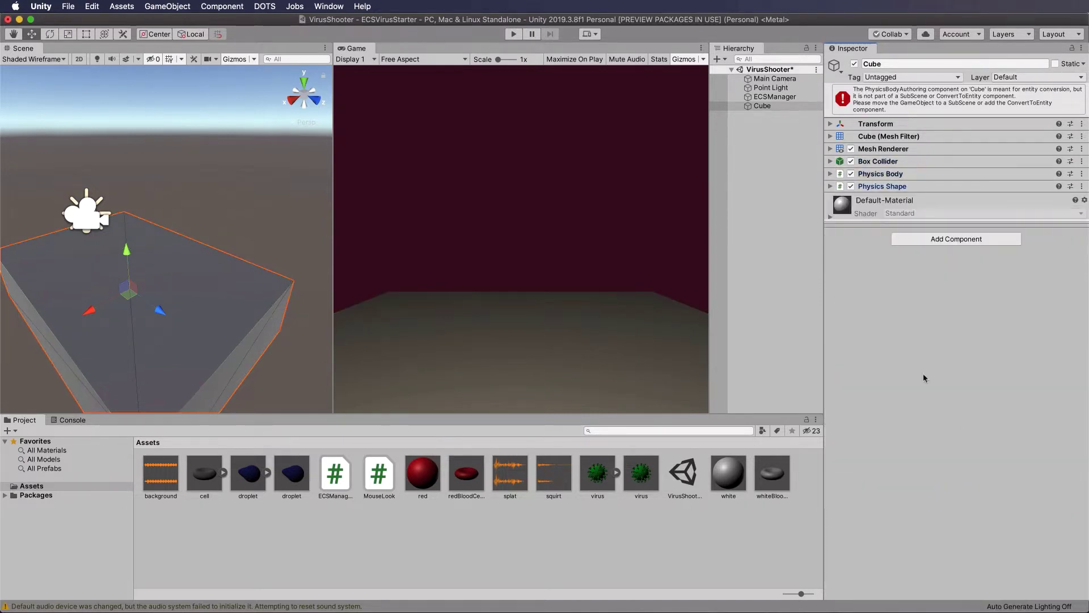
# - Search components for 'con' and add Convert To Entity to the cube
pyautogui.click(940, 239)
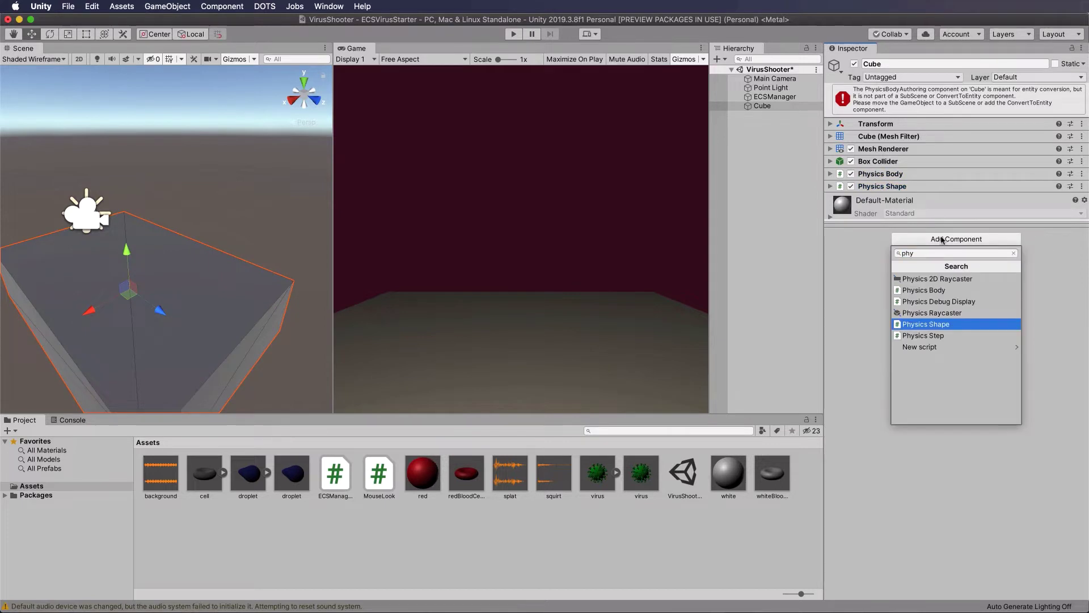
pyautogui.click(894, 254)
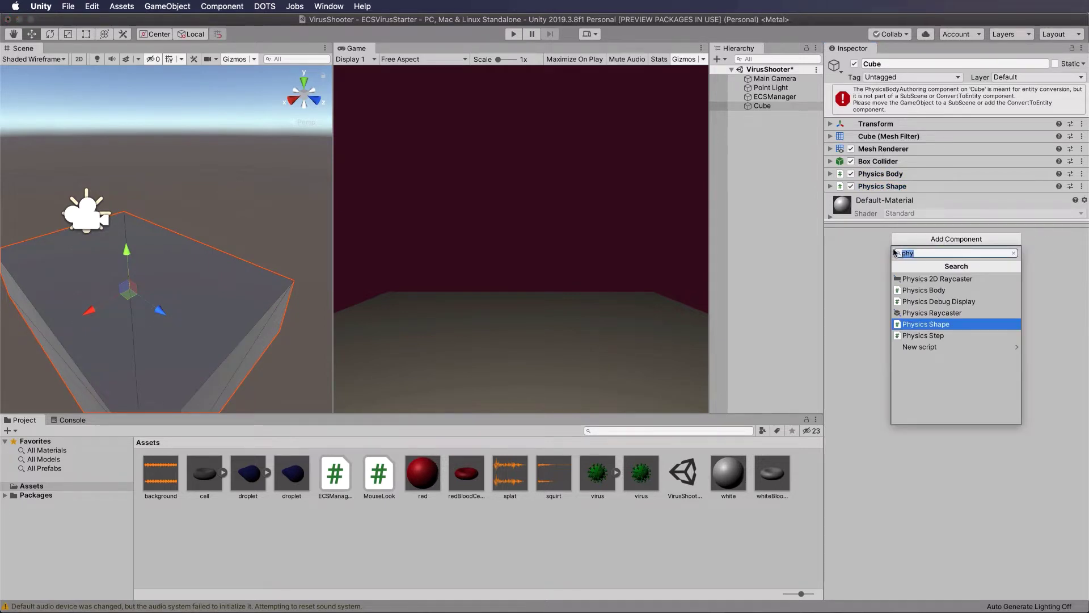
pyautogui.write('con')
pyautogui.click(937, 324)
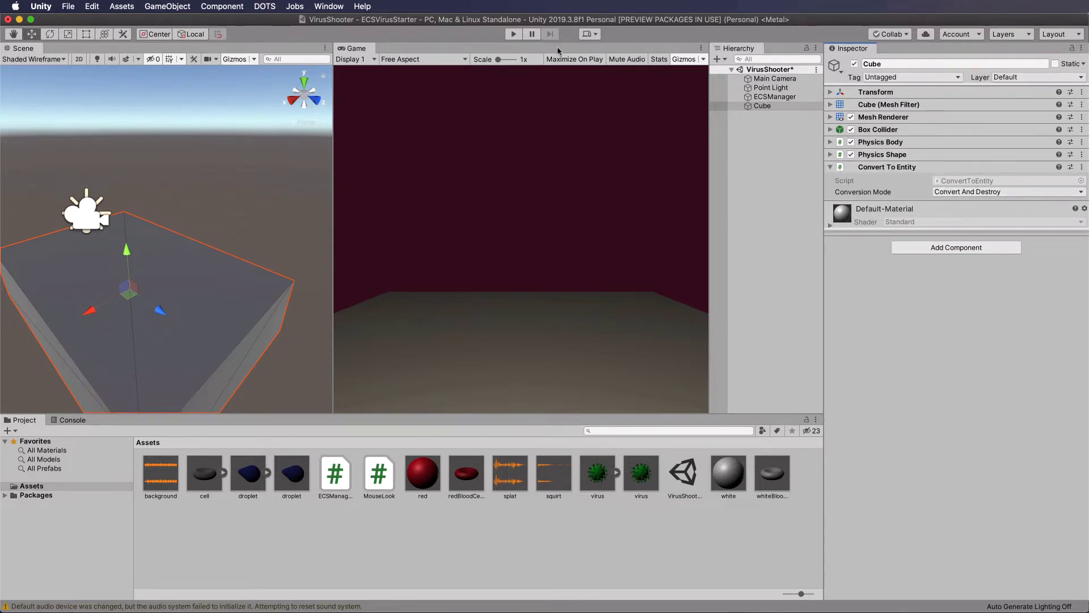
pyautogui.click(512, 34)
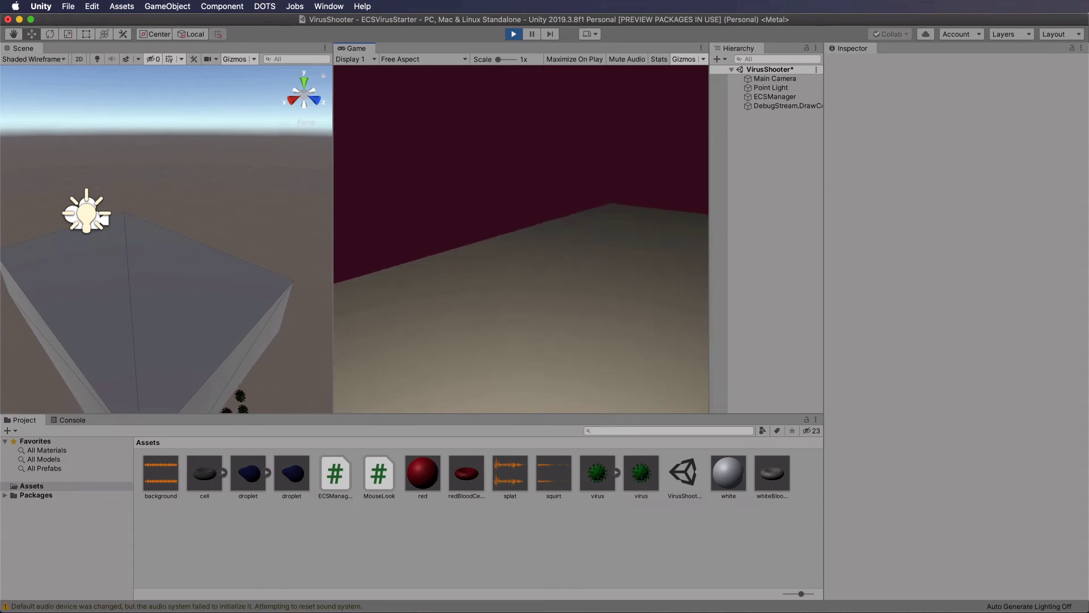
# - Stop play, scale the Cube floor wider along X and Z, and play the scene again
pyautogui.click(514, 35)
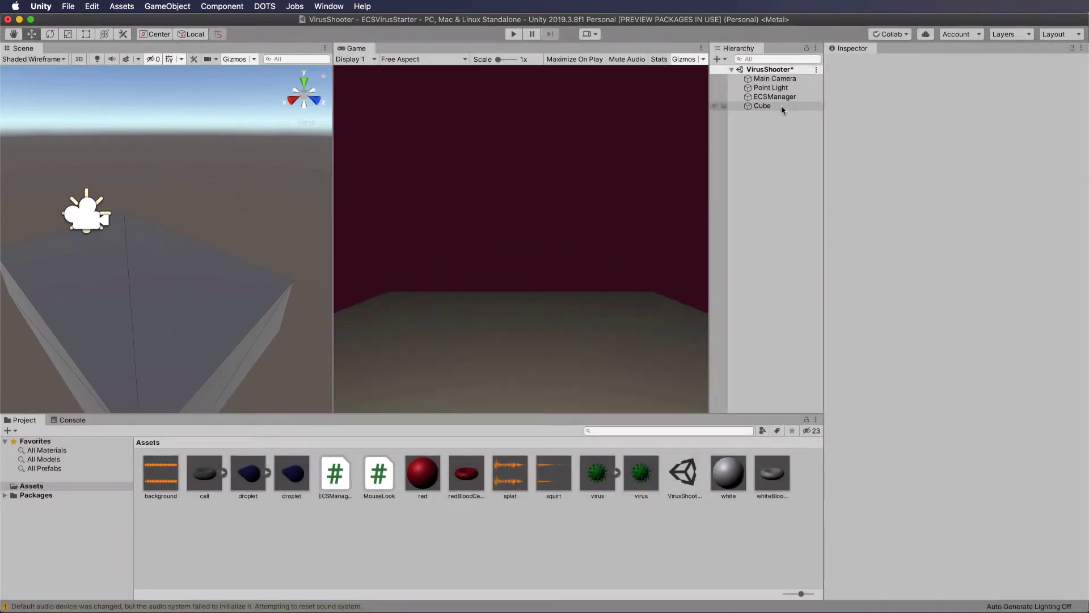
pyautogui.click(780, 107)
pyautogui.press('r')
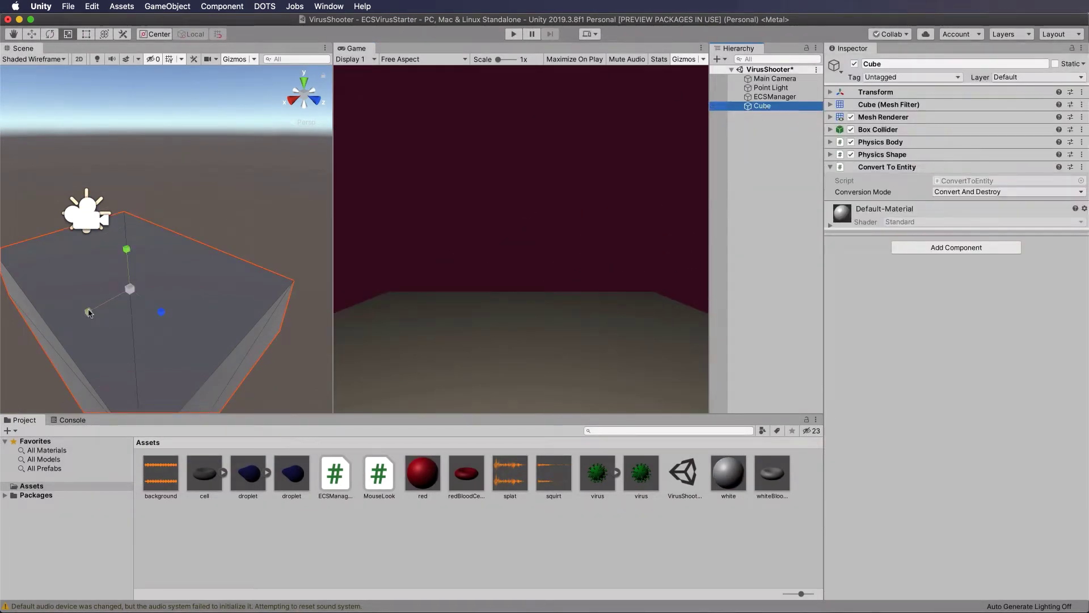
pyautogui.moveTo(90, 315); pyautogui.dragTo(1, 374)
pyautogui.moveTo(161, 312); pyautogui.dragTo(204, 343)
pyautogui.moveTo(102, 318); pyautogui.dragTo(22, 349)
pyautogui.click(513, 34)
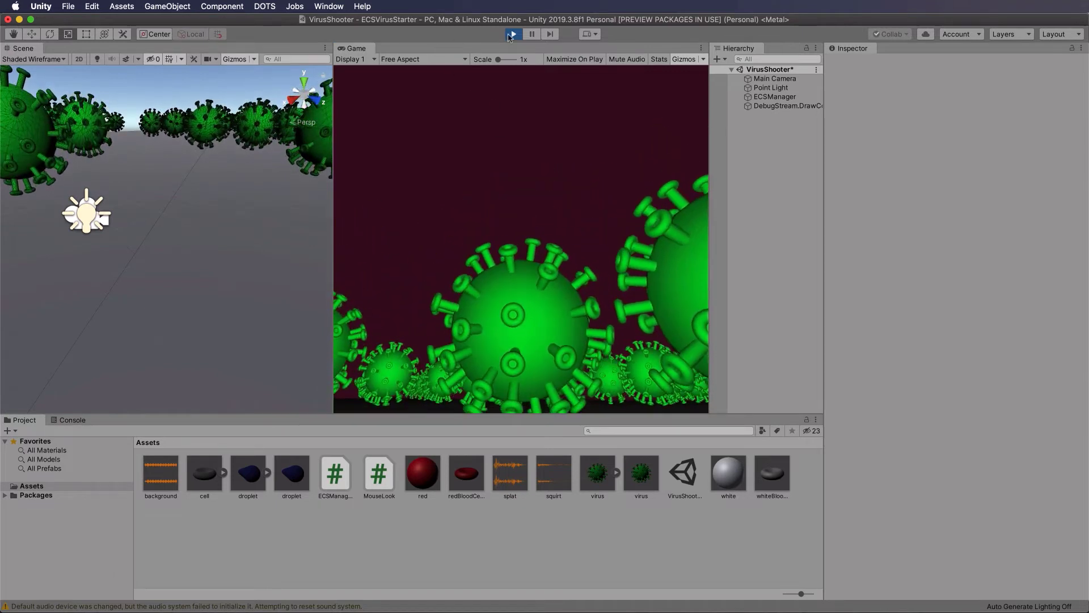
# - Stop play and delete the Cube from the scene
pyautogui.click(512, 35)
pyautogui.click(764, 106)
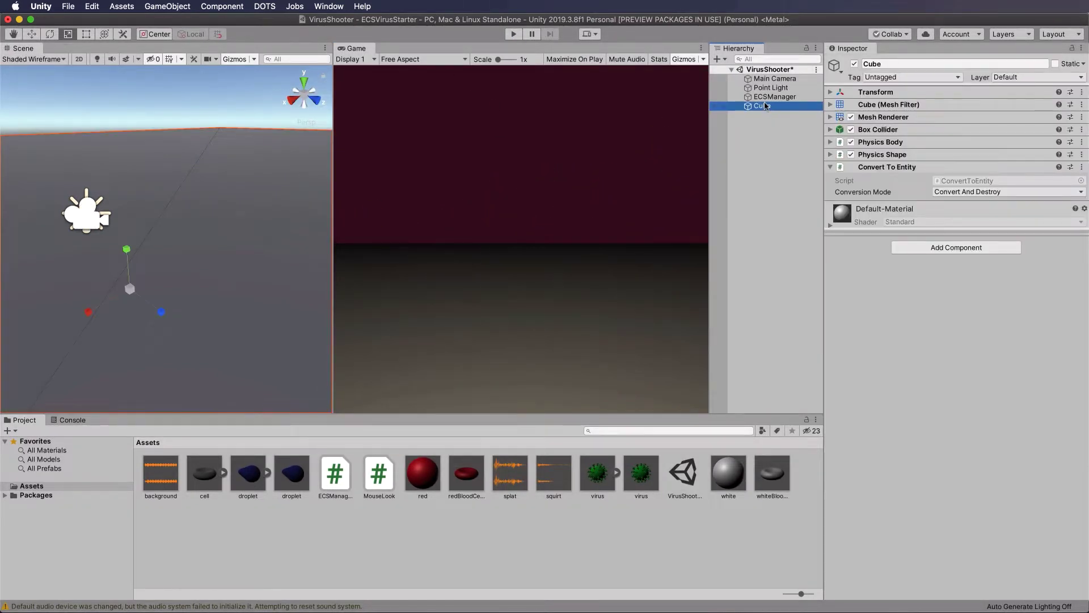
pyautogui.press('super+BackSpace')
# - Select the virus prefab and expand its Physics Body settings
pyautogui.click(774, 97)
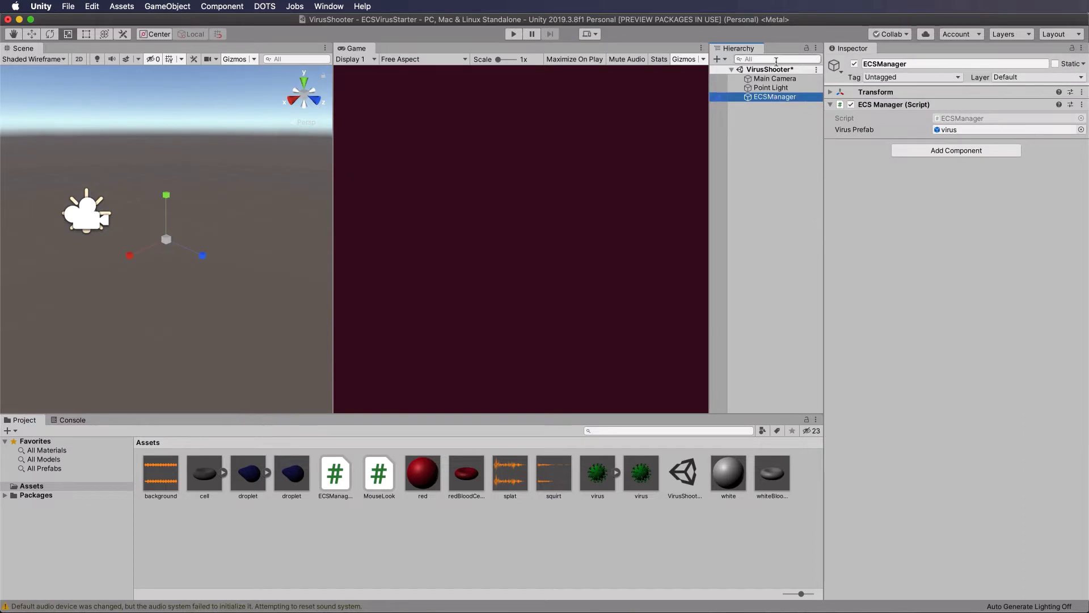
pyautogui.click(642, 473)
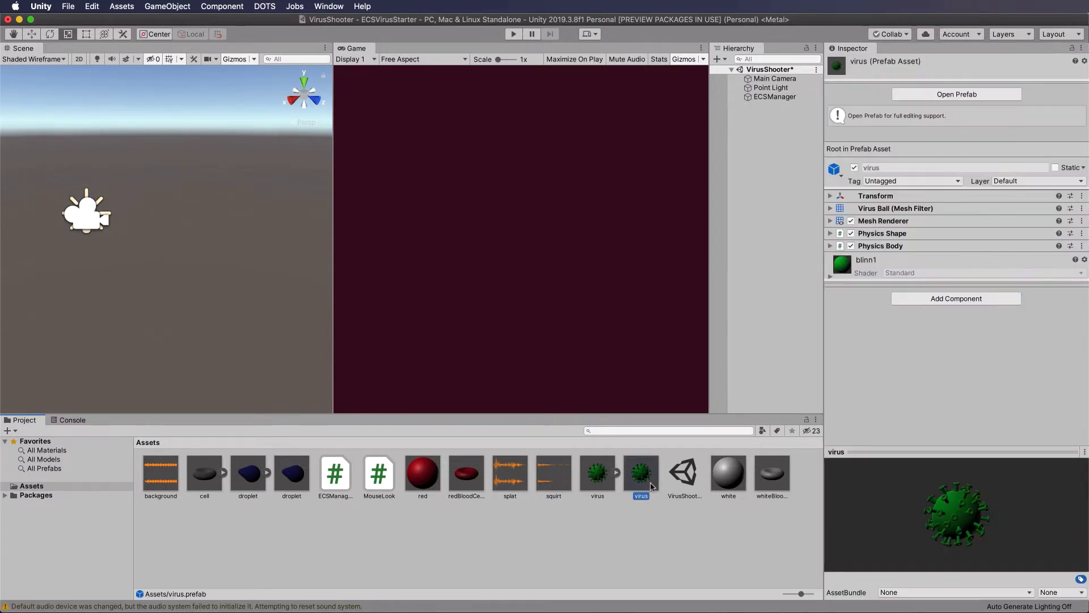
pyautogui.click(829, 246)
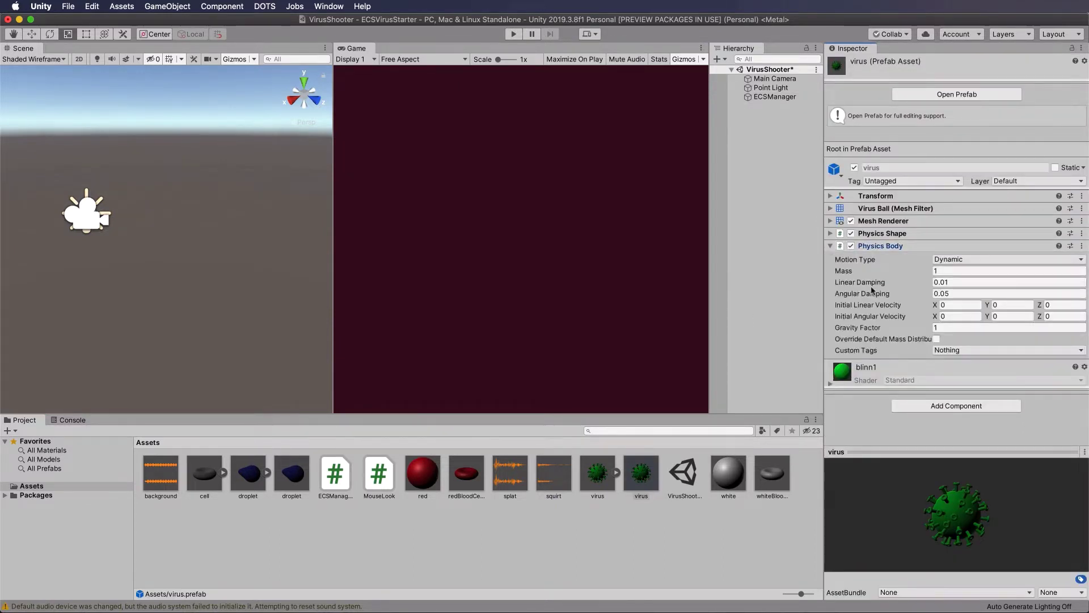